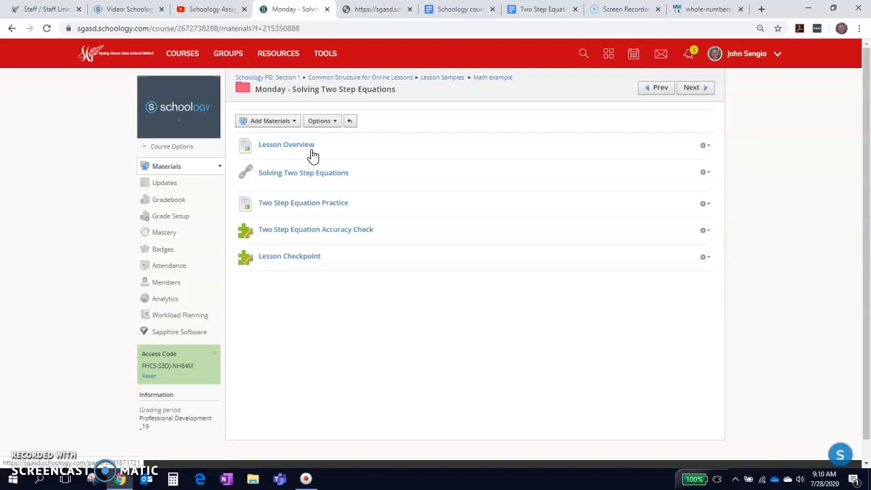
Step: Review the Two Step Equation Practice page and return to the Monday - Solving Two Step Equations folder
{"action": "left_click", "coordinate": [294, 204]}
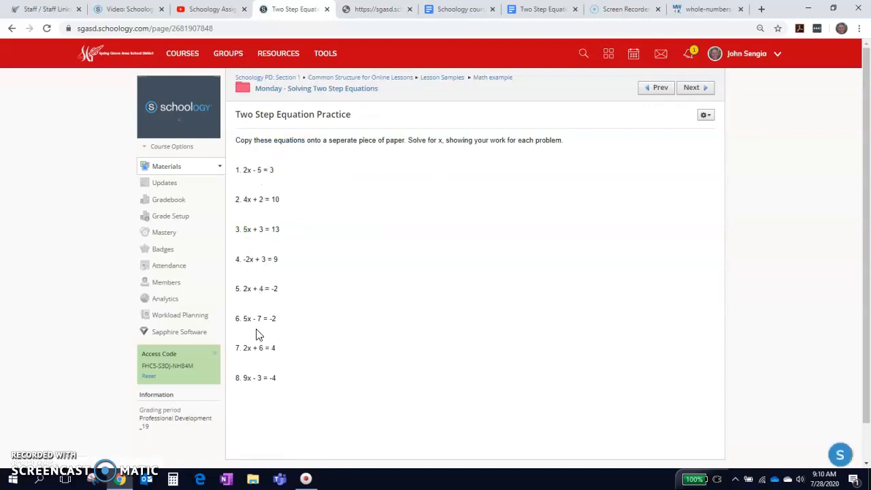
{"action": "left_click", "coordinate": [309, 89]}
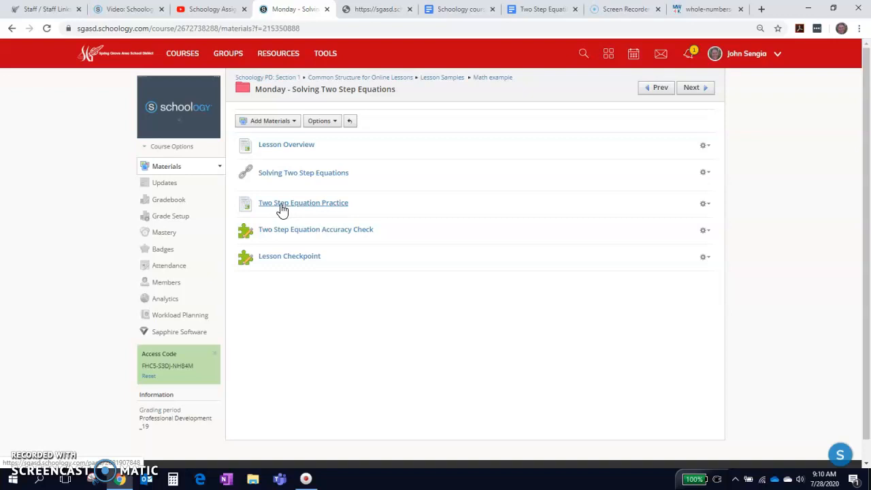
{"action": "left_click", "coordinate": [280, 204]}
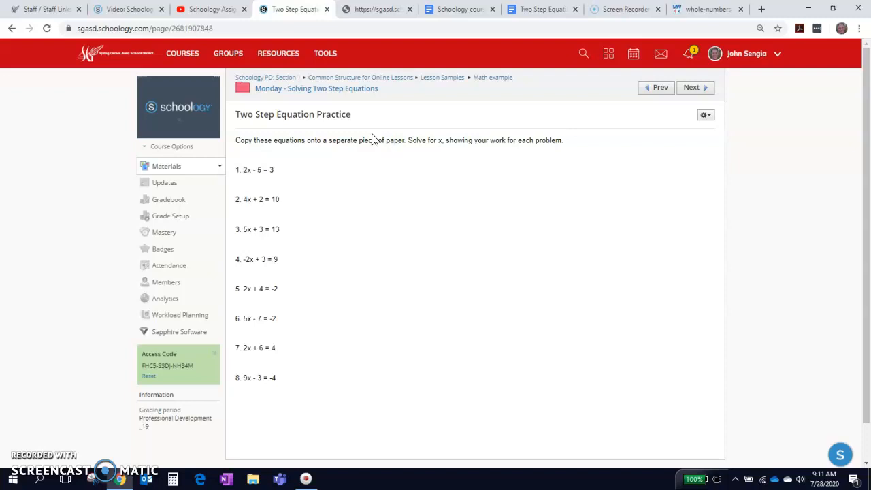
{"action": "left_click", "coordinate": [293, 88]}
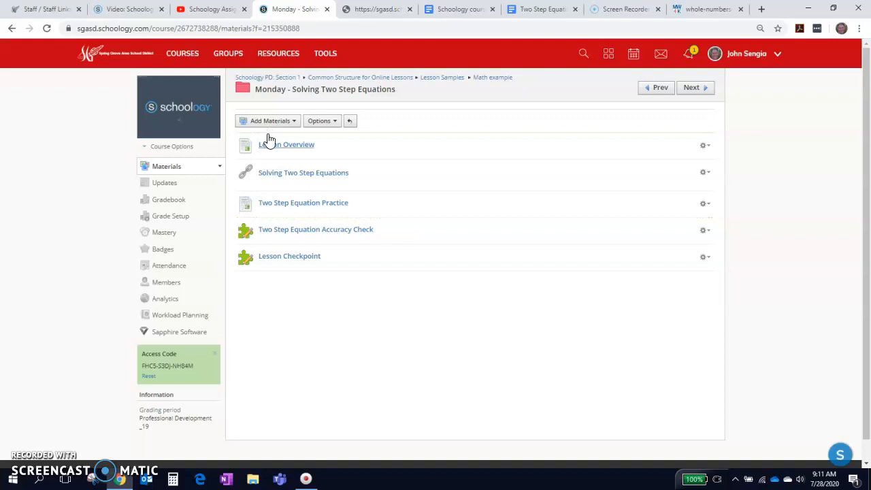
Step: Start a new assignment between the practice page and the accuracy check, named "Two Step Equation Practice Photo of Work"
{"action": "left_click", "coordinate": [243, 225]}
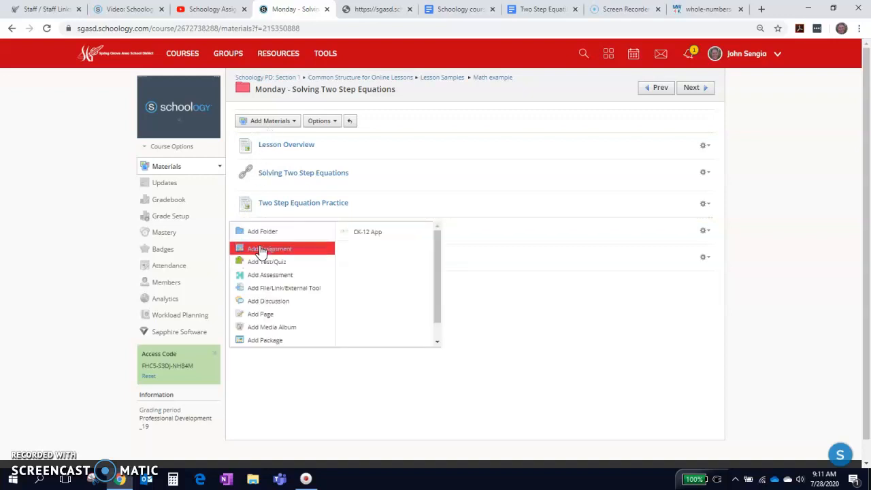
{"action": "left_click", "coordinate": [261, 250]}
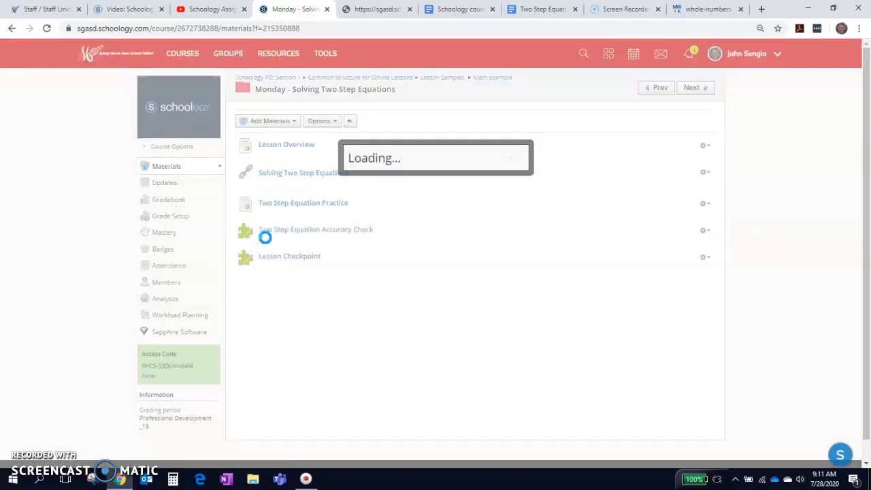
{"action": "left_click", "coordinate": [331, 86]}
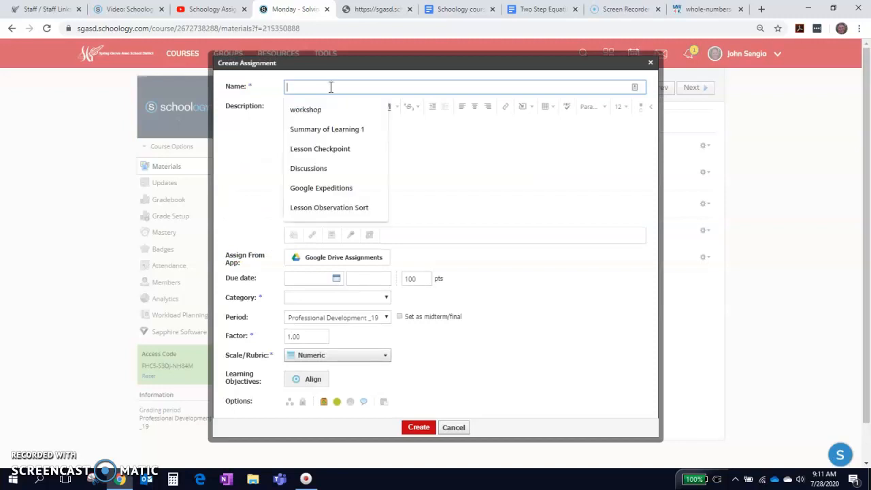
{"action": "type", "text": "Two"}
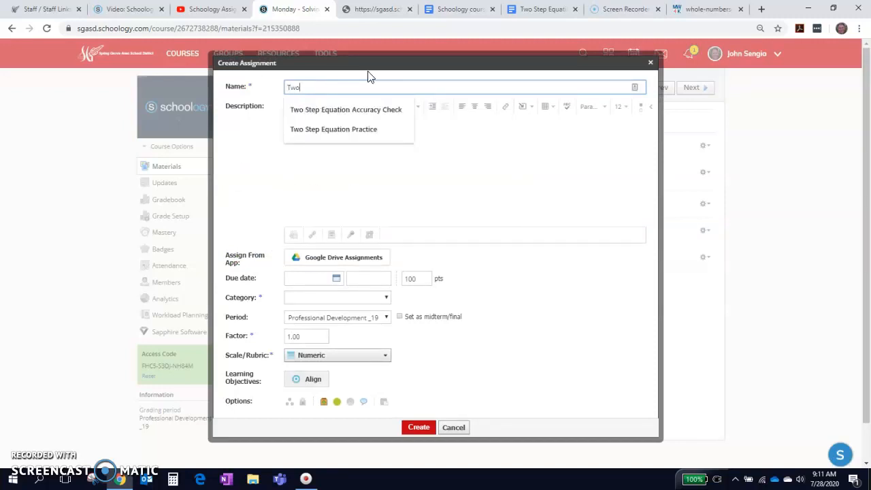
{"action": "type", "text": " Step Equation Practice Photo of Work"}
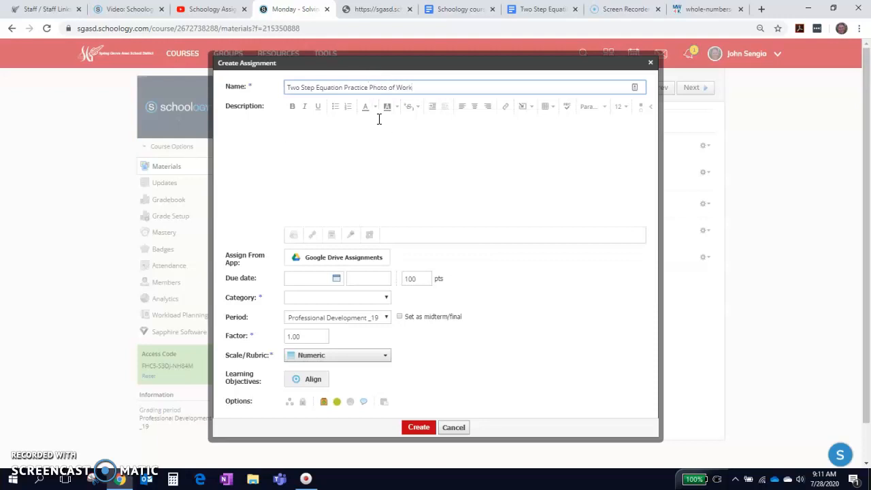
Step: Describe the assignment as "Take a picture of your work using your iPad and submit it here. You are able to hand in more than 1 photo."
{"action": "left_click", "coordinate": [321, 127]}
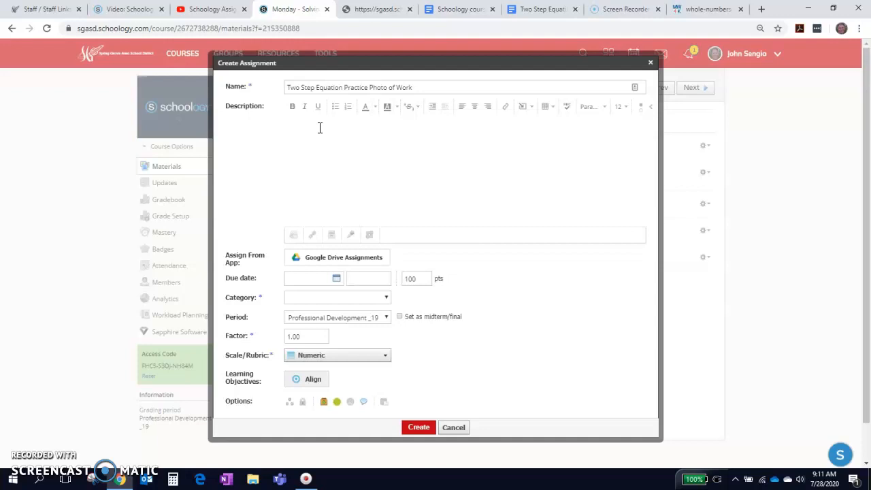
{"action": "type", "text": "Take a picture of your work using your iPad and submit it here"}
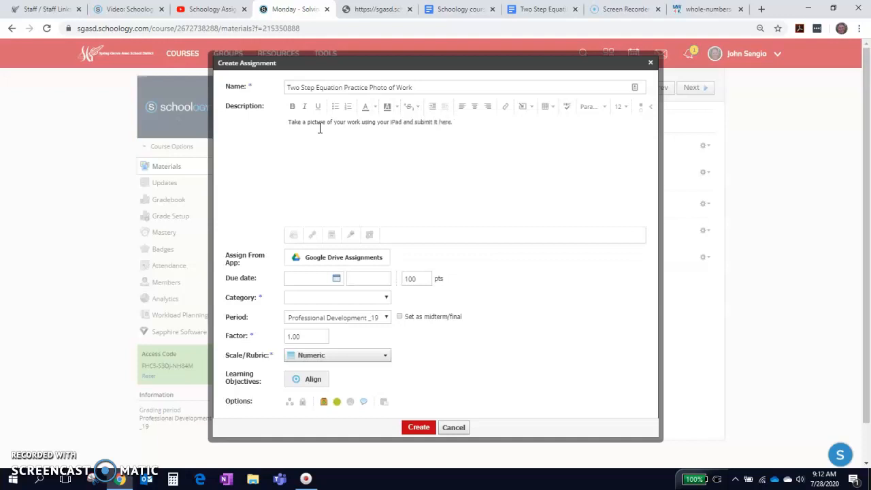
{"action": "type", "text": ". You are able to hand in more than 1 photo."}
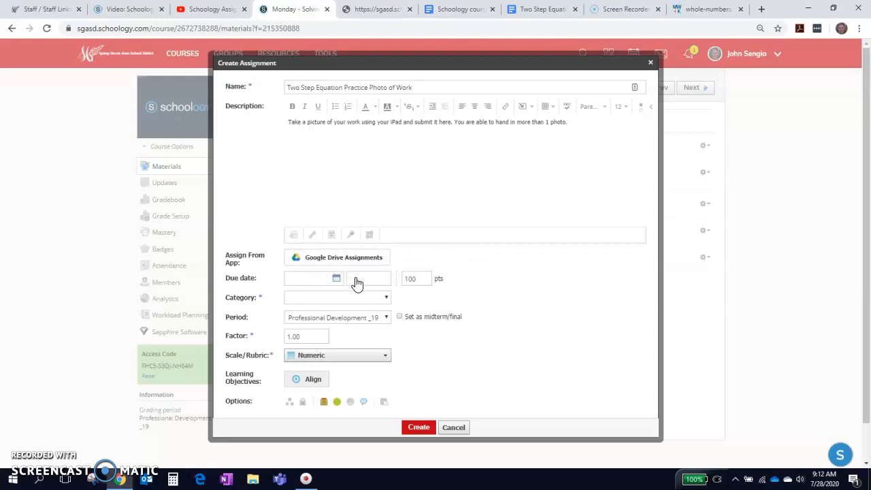
Step: Set the assignment's due date to 8/13/20 and its point value to 10
{"action": "left_click", "coordinate": [334, 280]}
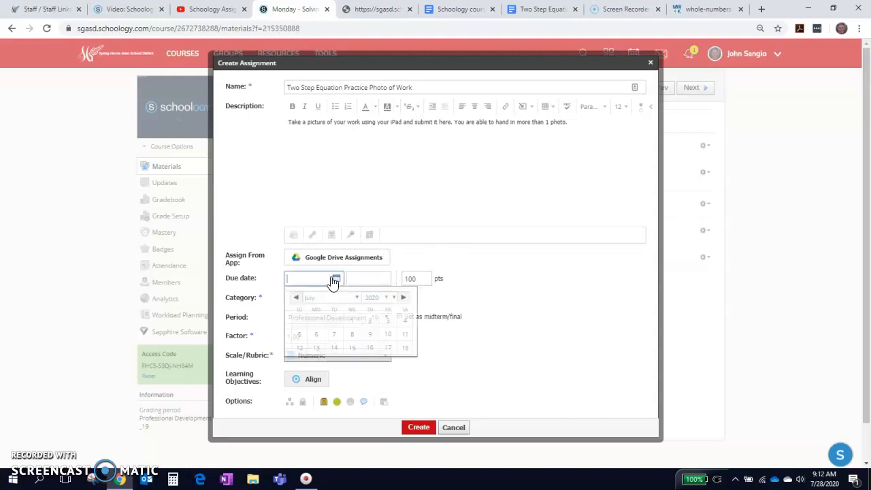
{"action": "left_click", "coordinate": [407, 301]}
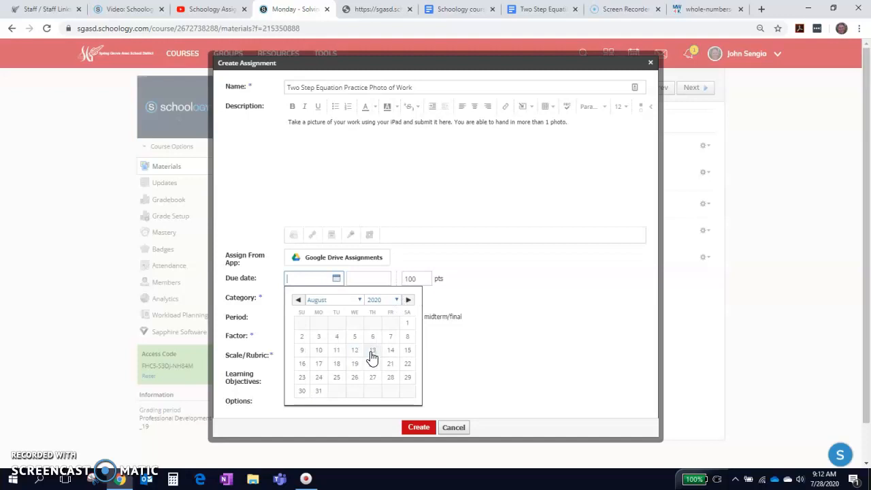
{"action": "left_click", "coordinate": [377, 356]}
{"action": "left_click", "coordinate": [420, 279]}
{"action": "left_click_drag", "start_coordinate": [420, 279], "coordinate": [401, 286]}
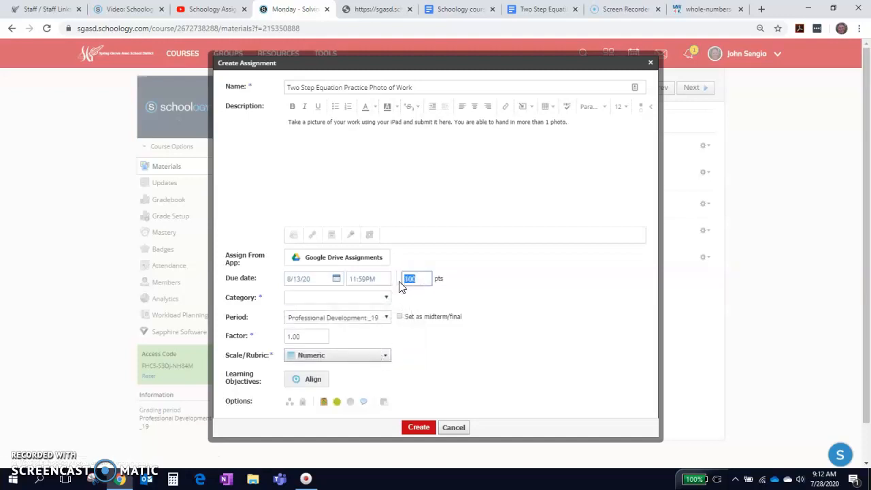
{"action": "type", "text": "10"}
Step: Set the assignment's category to (Ungraded), disable its comments and create it
{"action": "left_click", "coordinate": [358, 303]}
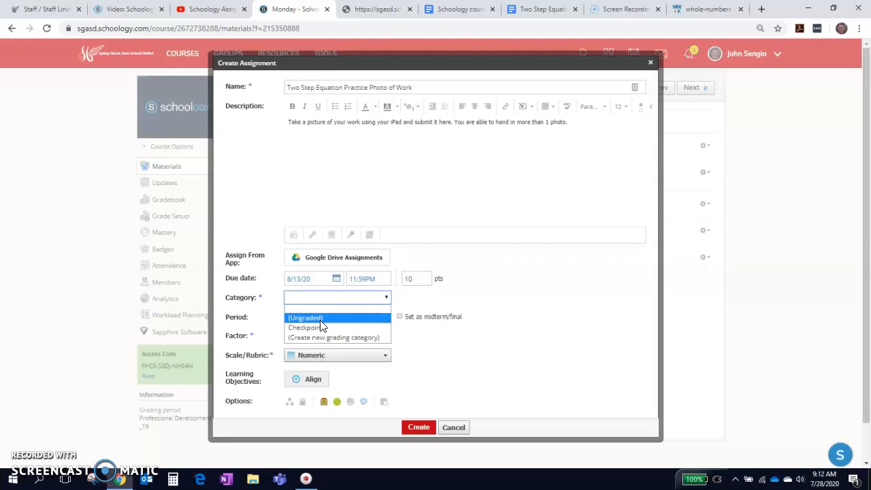
{"action": "left_click", "coordinate": [325, 318]}
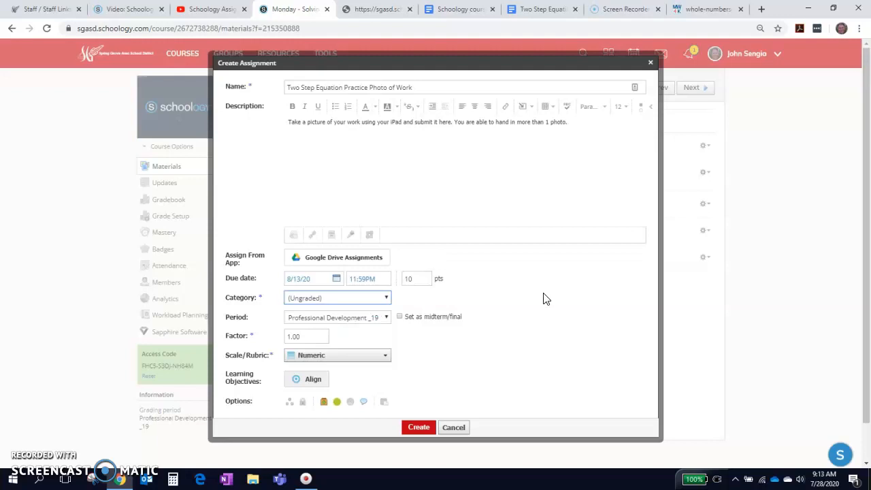
{"action": "left_click", "coordinate": [365, 405]}
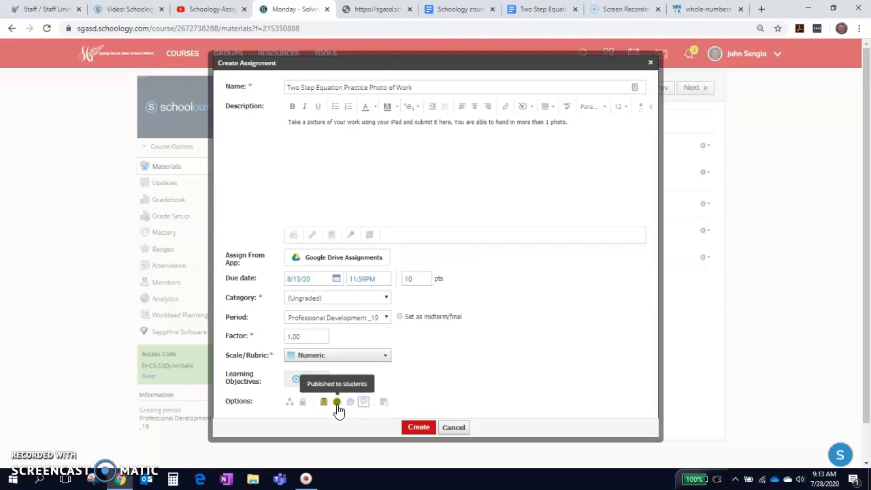
{"action": "left_click", "coordinate": [414, 427]}
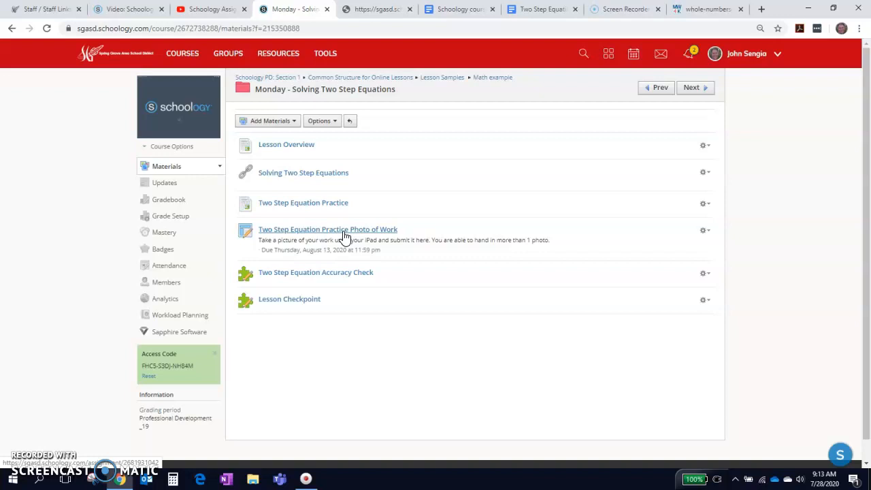
Step: Review the Two Step Equation Practice page again and preview the questions of the Two Step Equation Accuracy Check quiz
{"action": "left_click", "coordinate": [301, 206]}
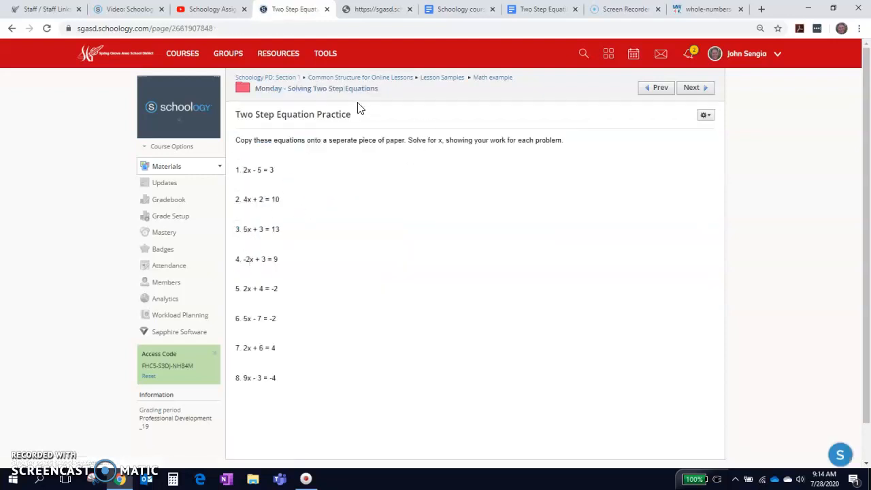
{"action": "left_click", "coordinate": [329, 93]}
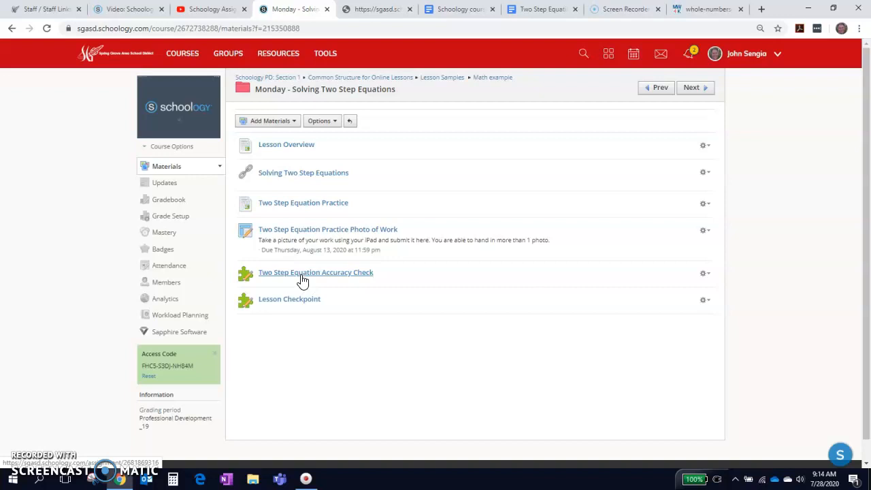
{"action": "left_click", "coordinate": [302, 274]}
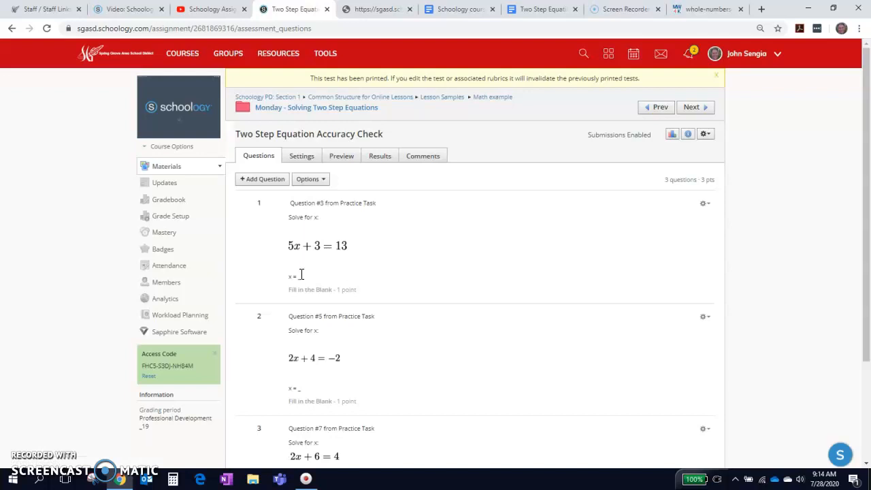
{"action": "scroll", "coordinate": [379, 285], "scroll_direction": "down", "scroll_amount": 1}
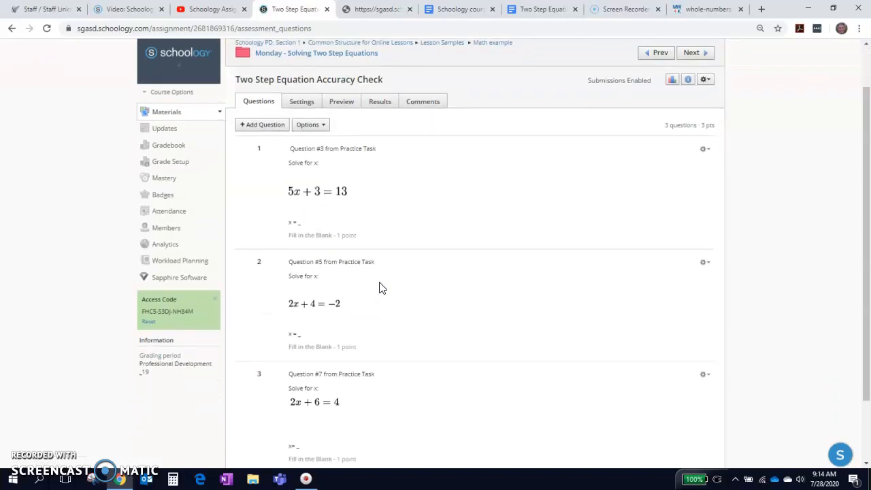
{"action": "left_click", "coordinate": [334, 106]}
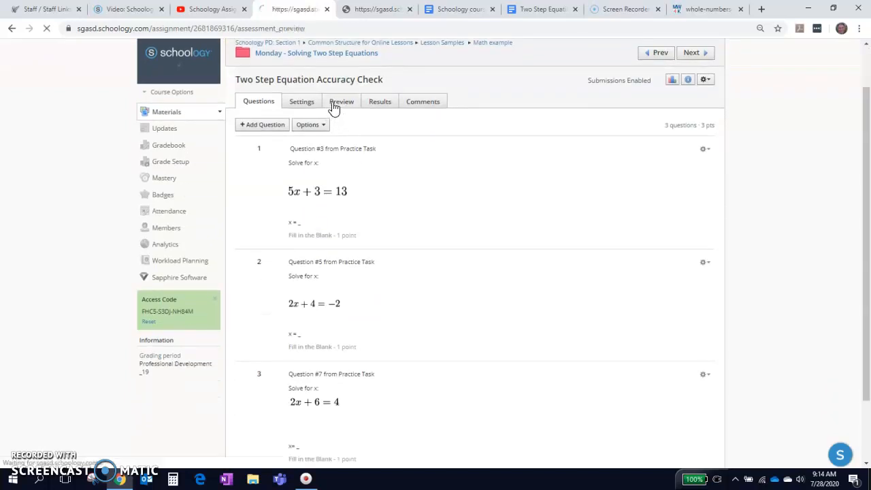
{"action": "left_click", "coordinate": [295, 211]}
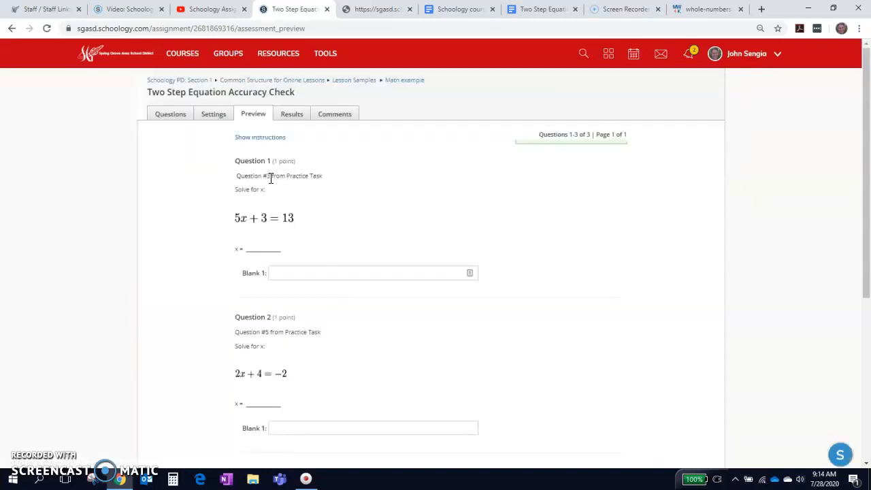
{"action": "scroll", "coordinate": [274, 332], "scroll_direction": "down", "scroll_amount": 2}
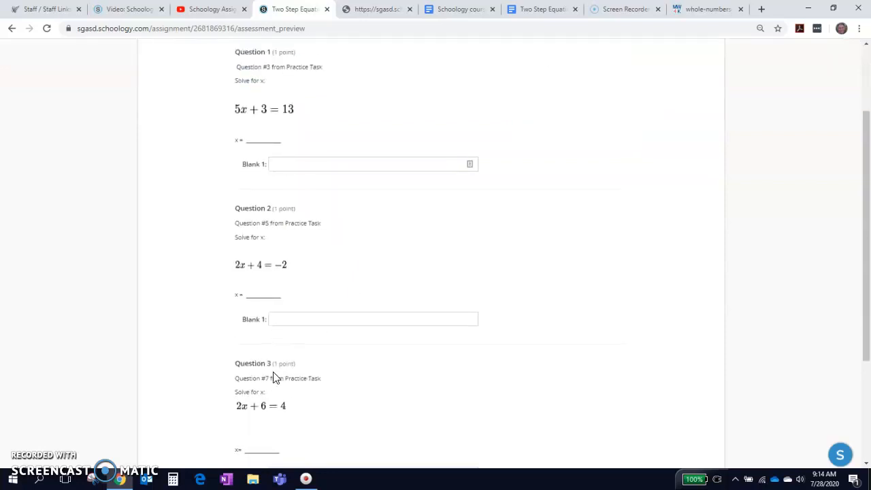
{"action": "scroll", "coordinate": [271, 376], "scroll_direction": "down", "scroll_amount": 1}
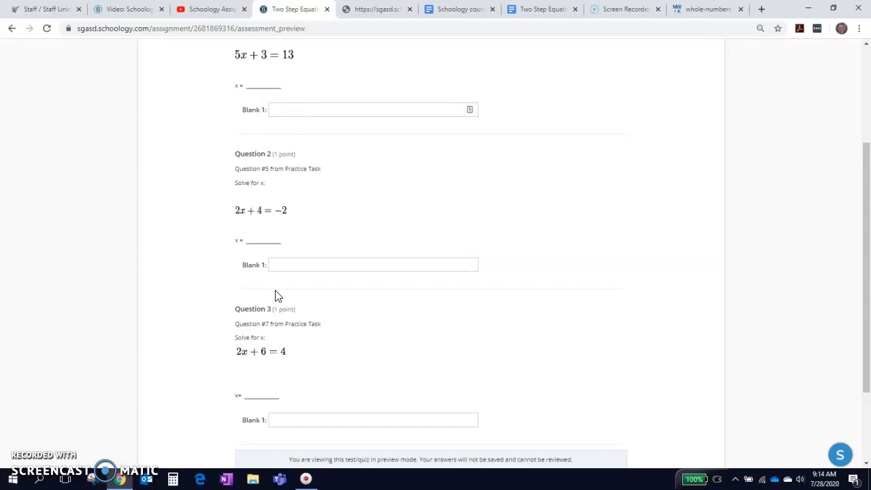
{"action": "scroll", "coordinate": [275, 296], "scroll_direction": "down", "scroll_amount": 2}
{"action": "left_click", "coordinate": [258, 374]}
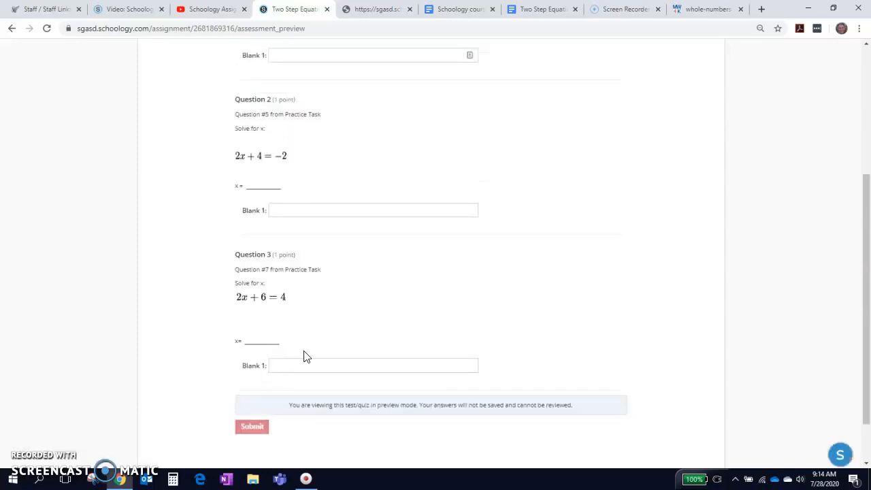
{"action": "scroll", "coordinate": [402, 331], "scroll_direction": "up", "scroll_amount": 1}
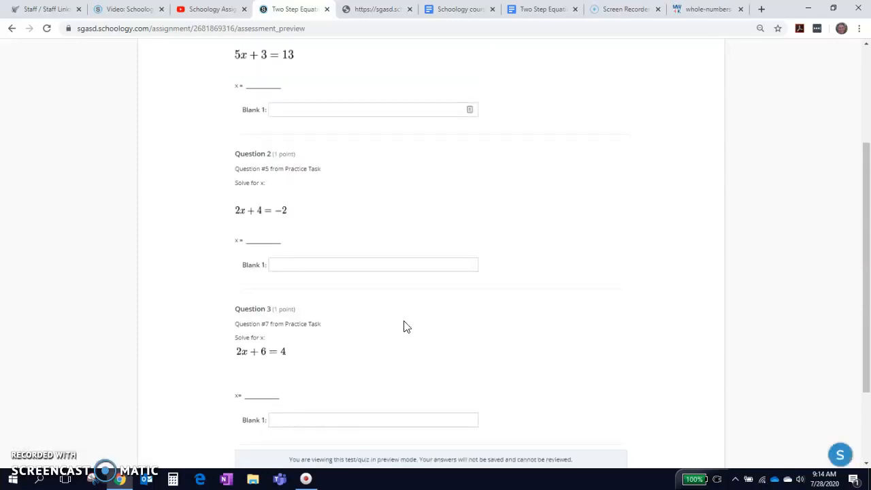